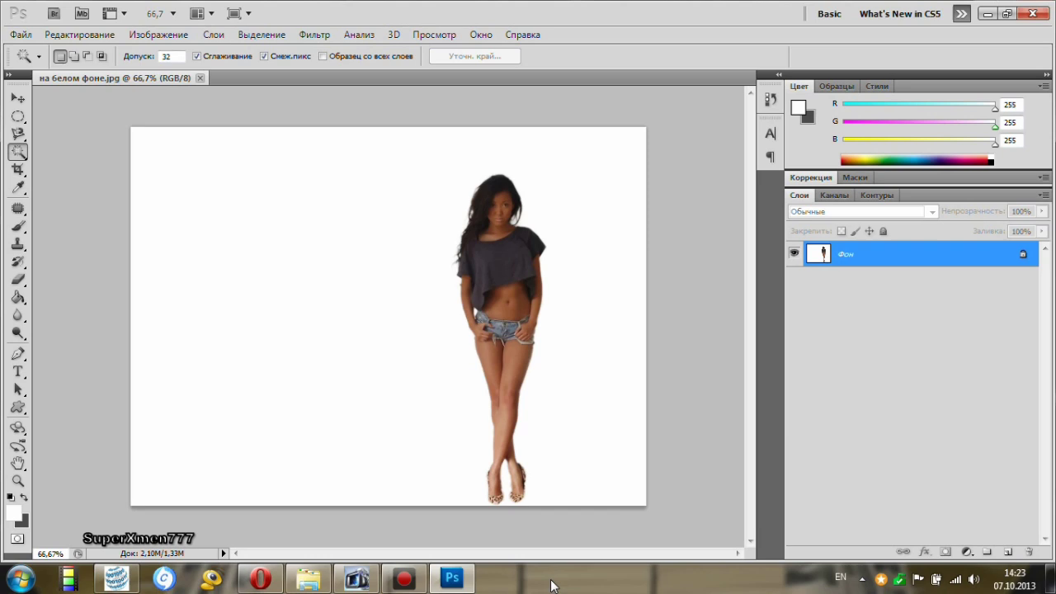
Step: Select the white background with the Magic Wand, then invert the selection to the figure
click(20, 154)
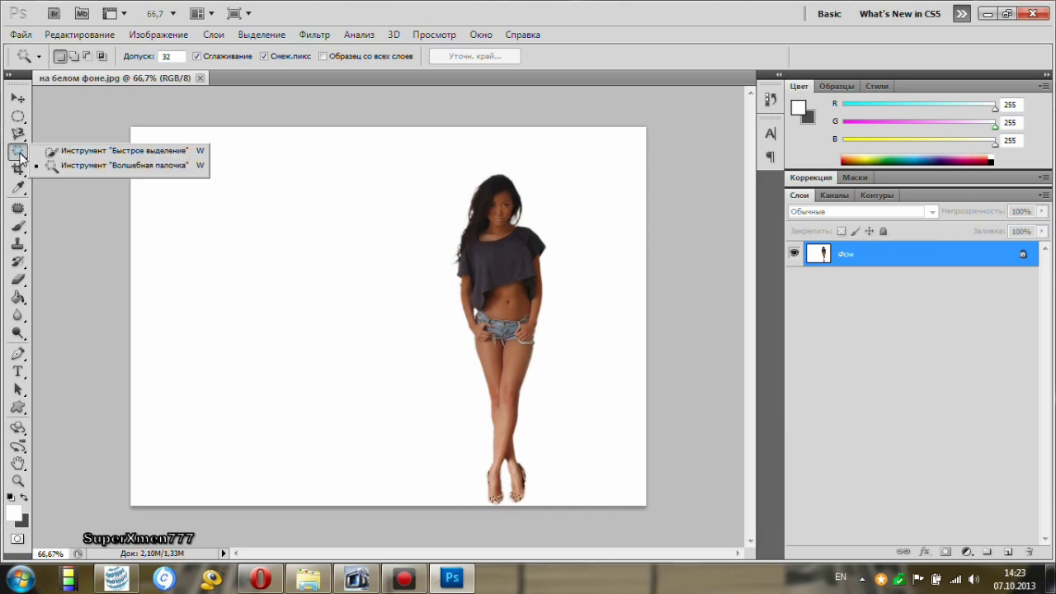
click(94, 166)
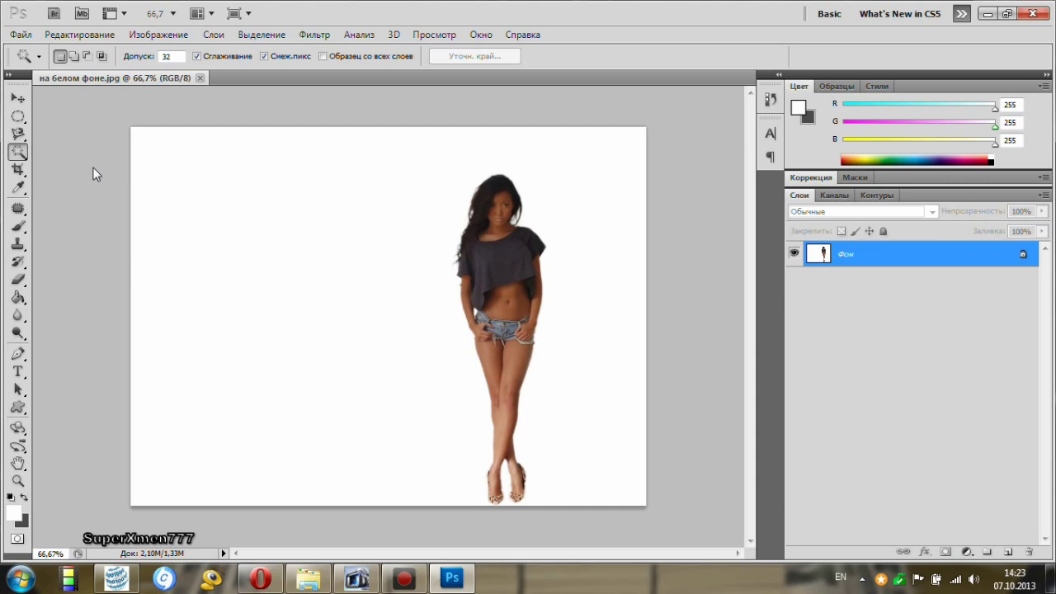
click(434, 283)
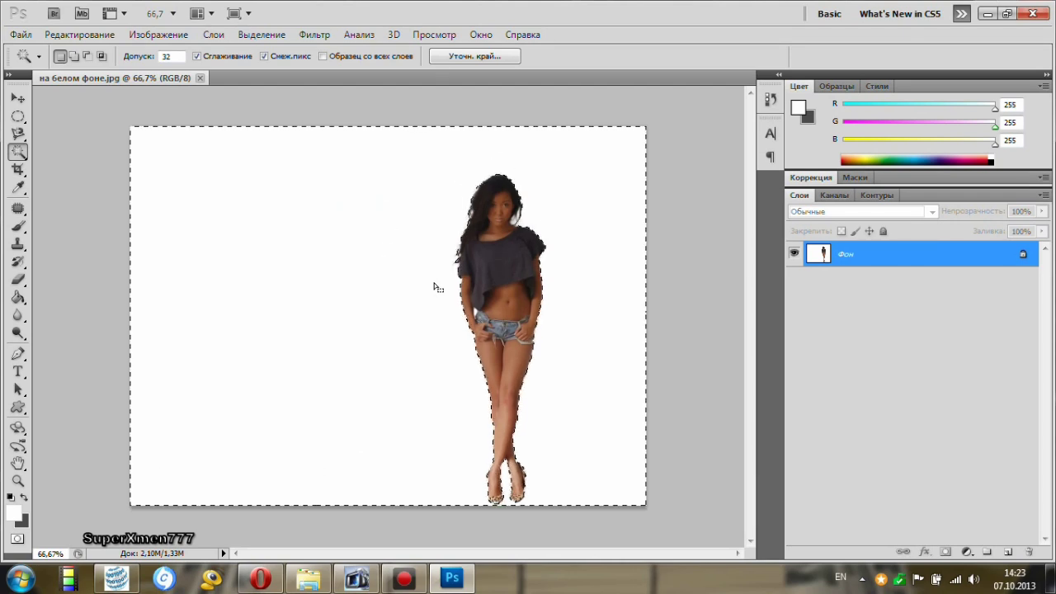
click(262, 36)
click(285, 96)
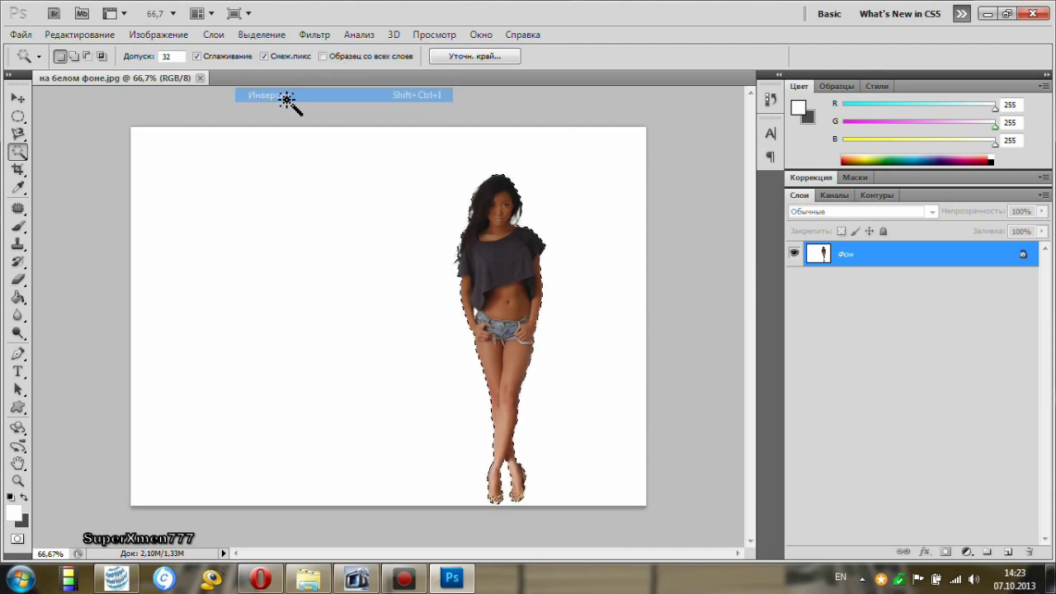
Step: Refine the figure's edge with Smooth 13 and Shift Edge -14%, output to a new layer
click(476, 57)
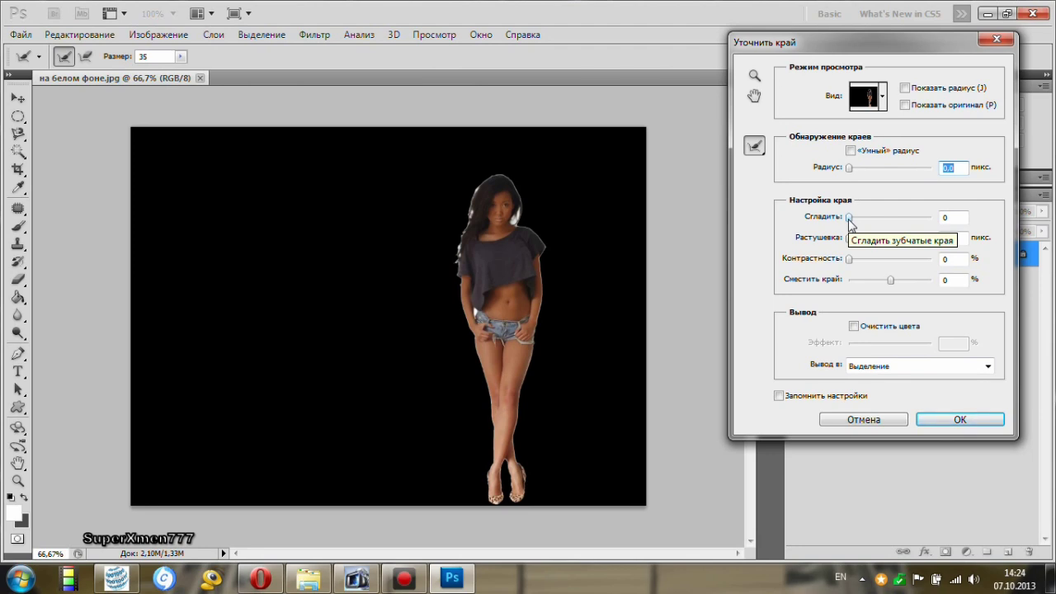
drag(849, 218, 860, 221)
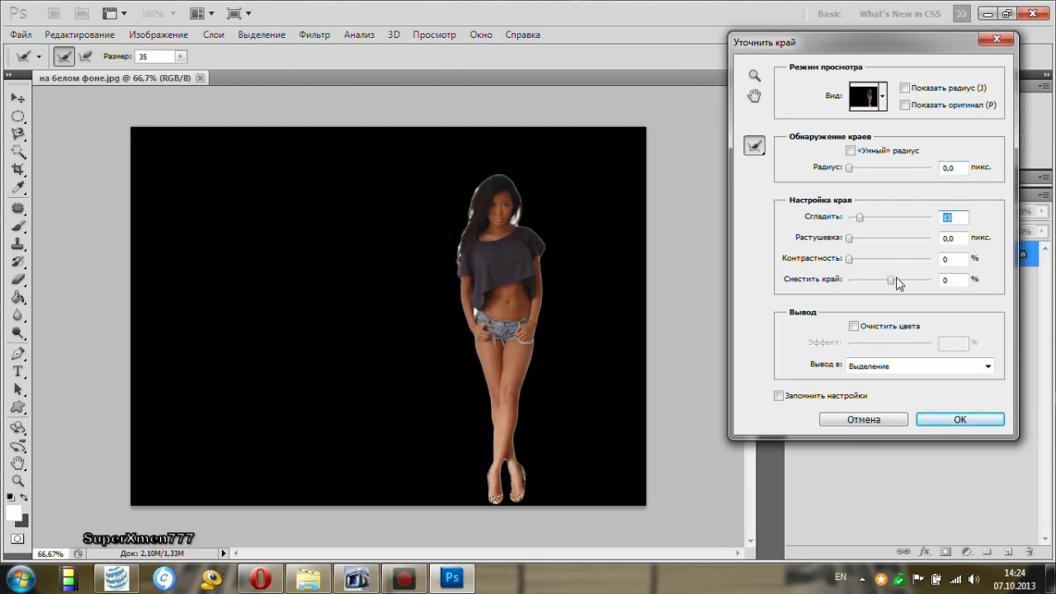
drag(890, 280, 884, 280)
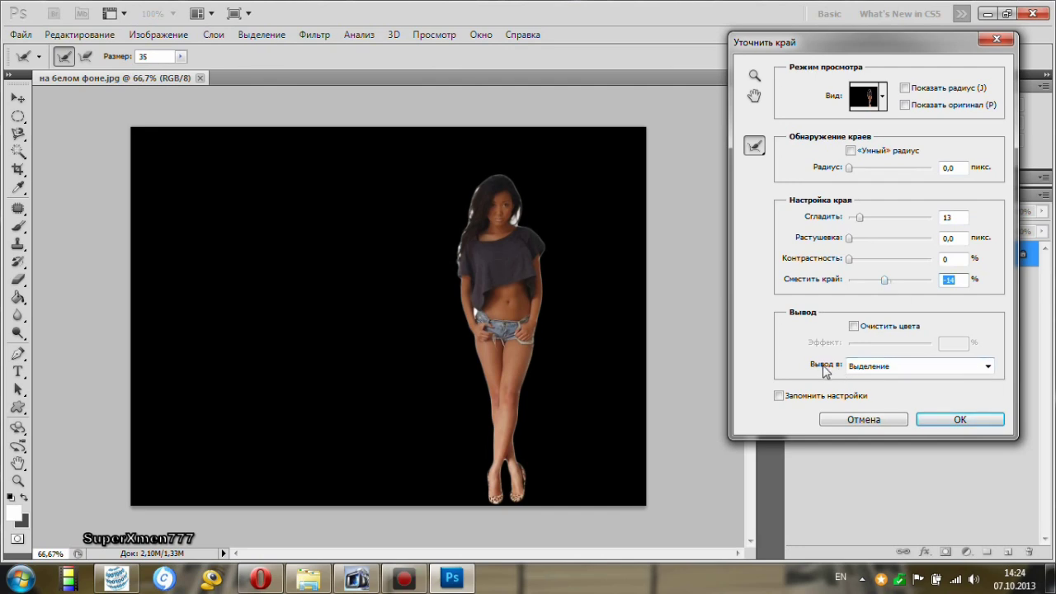
click(988, 367)
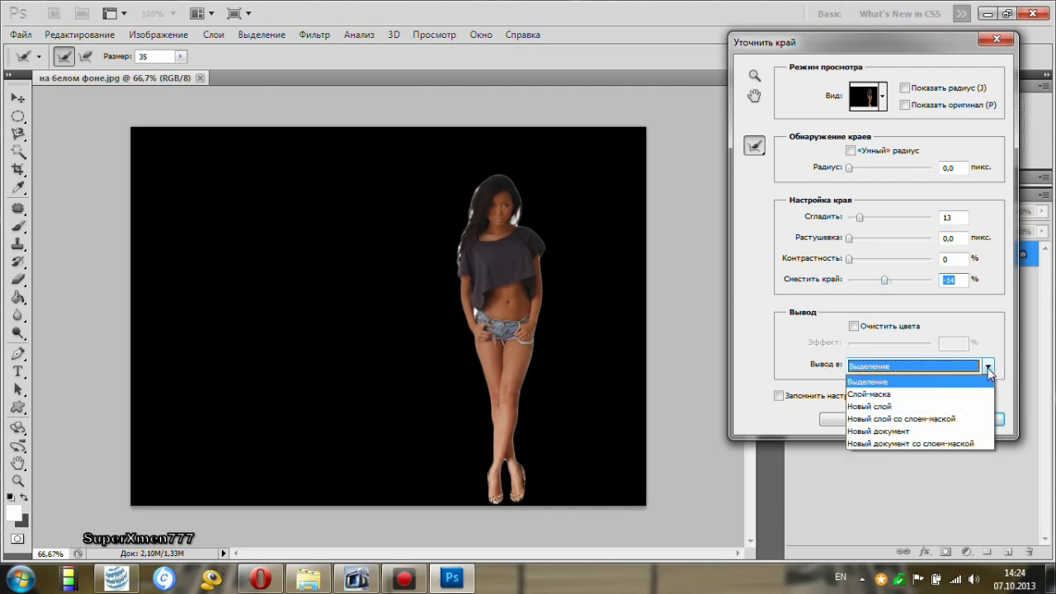
click(975, 409)
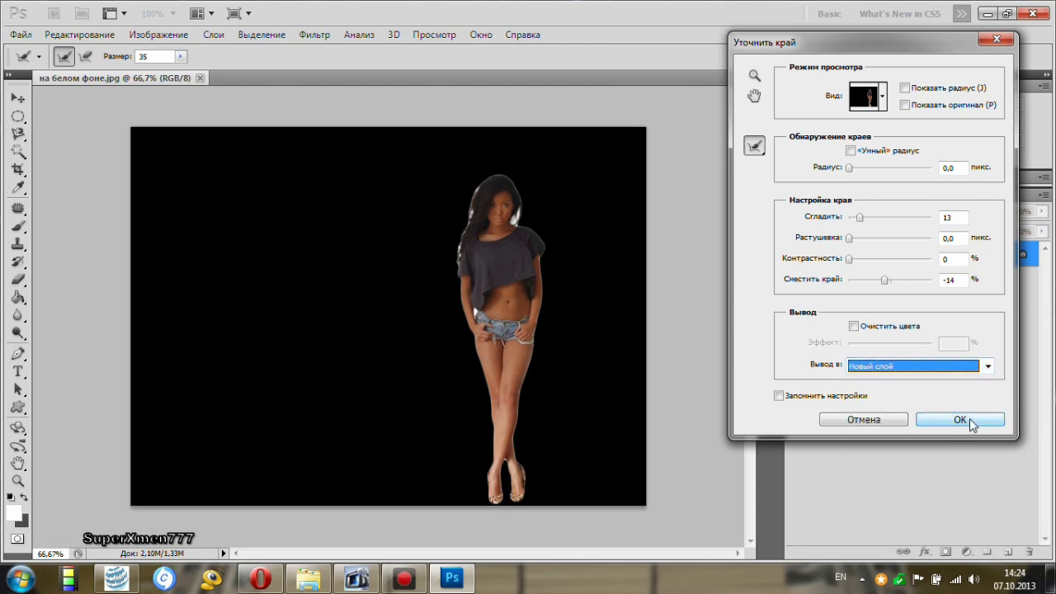
click(970, 420)
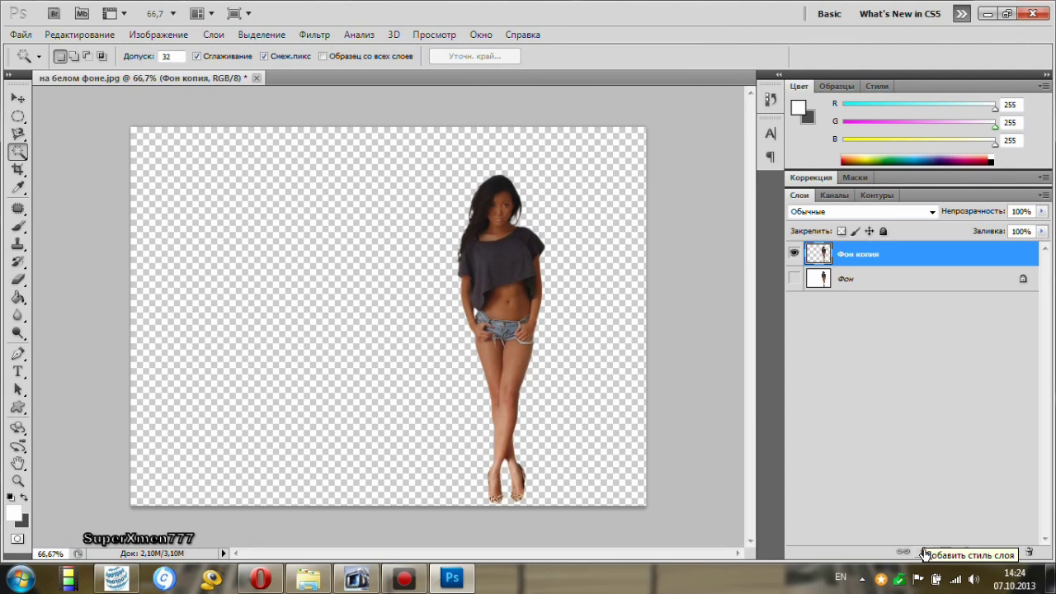
Step: Add a Drop Shadow to the 'Фон копия' layer with 40 px distance and a larger size
click(925, 552)
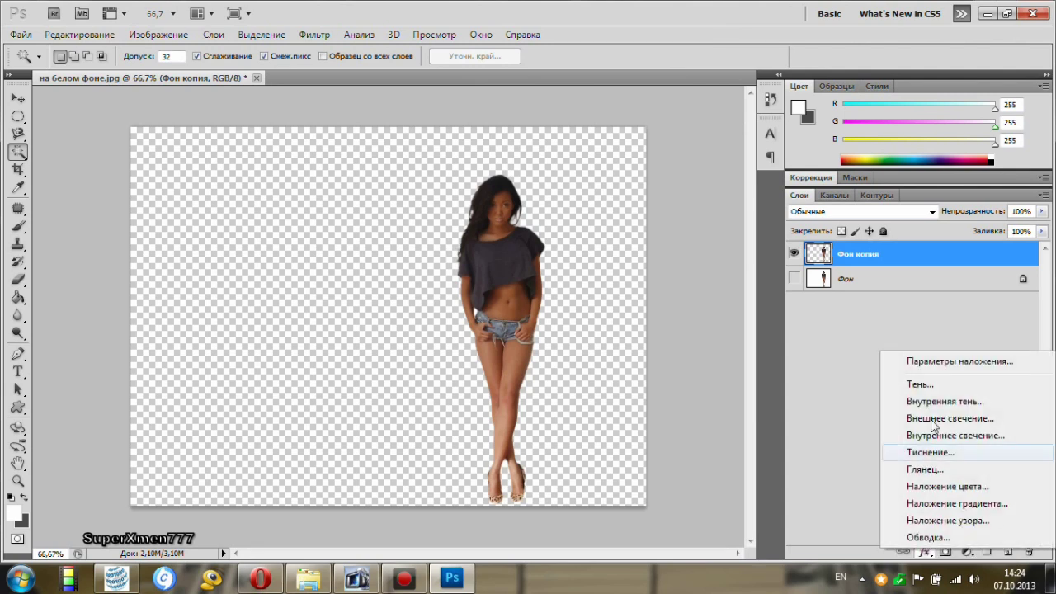
click(933, 385)
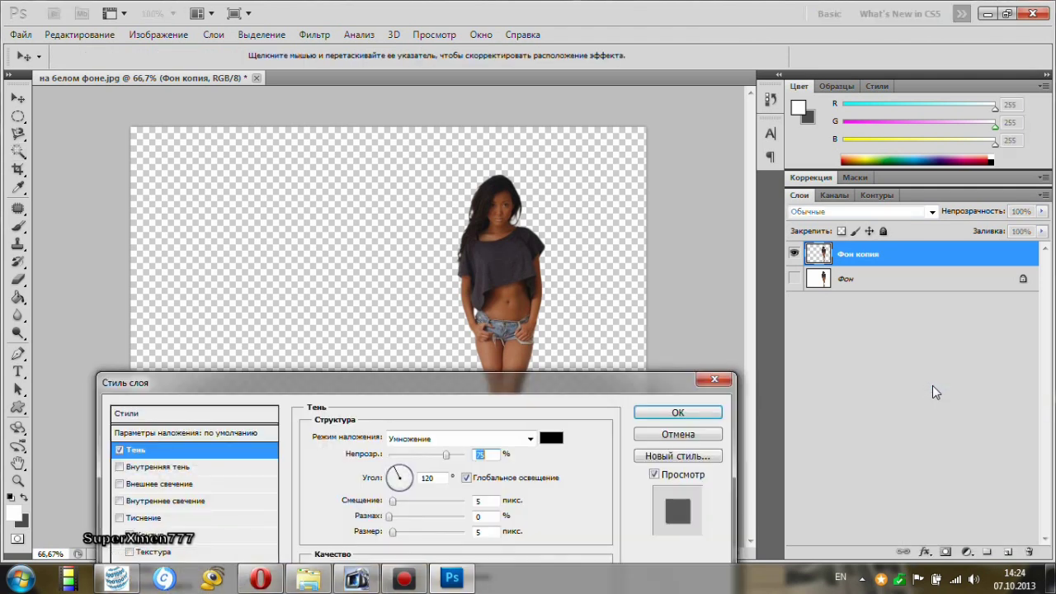
mouse_move(564, 385)
mouse_down()
mouse_move(490, 286)
mouse_move(508, 263)
mouse_up()
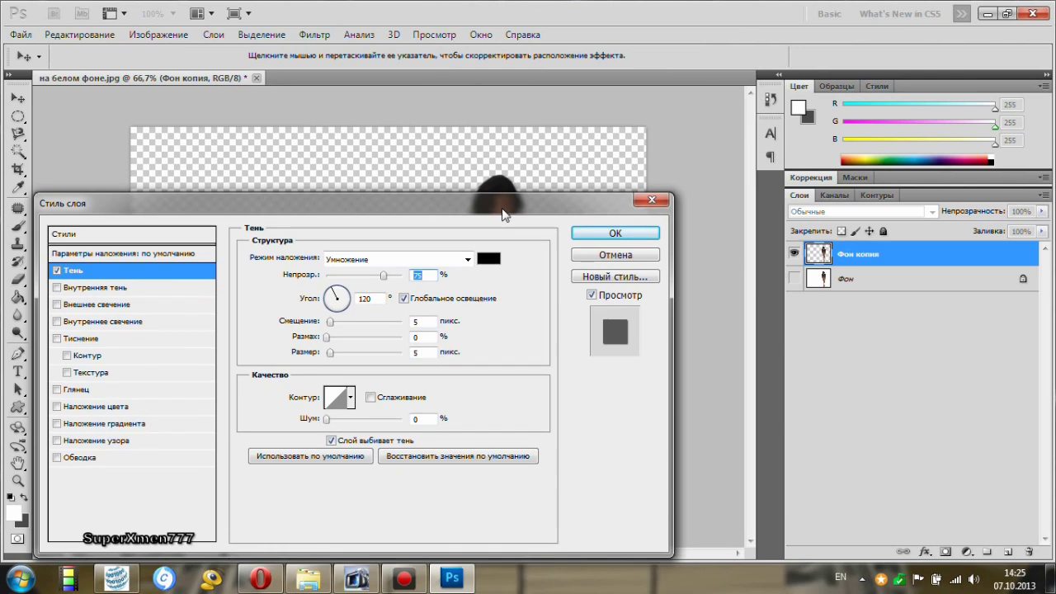
drag(509, 267, 540, 342)
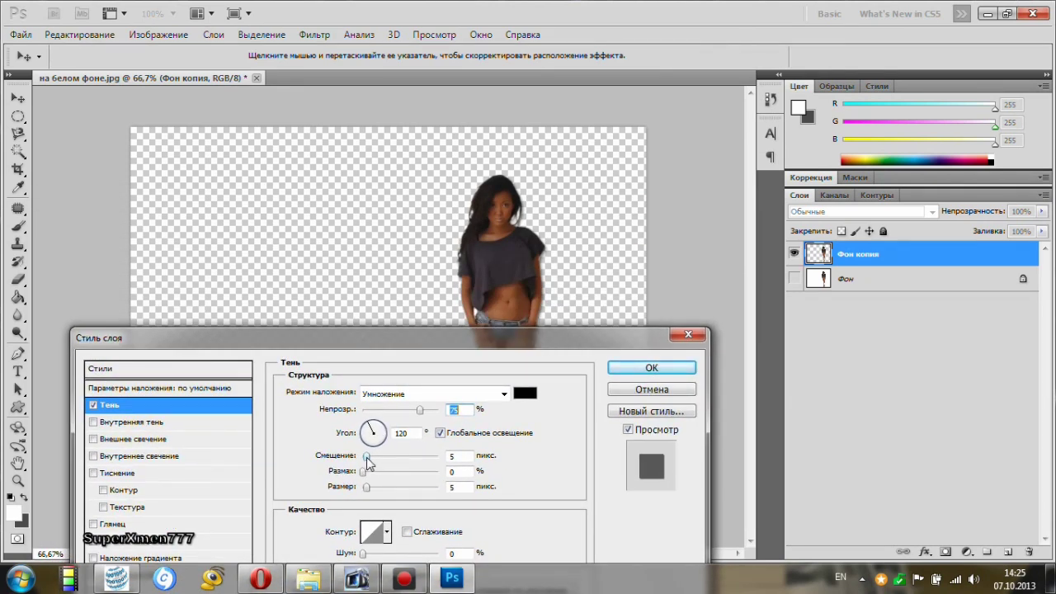
mouse_move(366, 457)
mouse_down()
mouse_move(398, 457)
mouse_move(388, 461)
mouse_up()
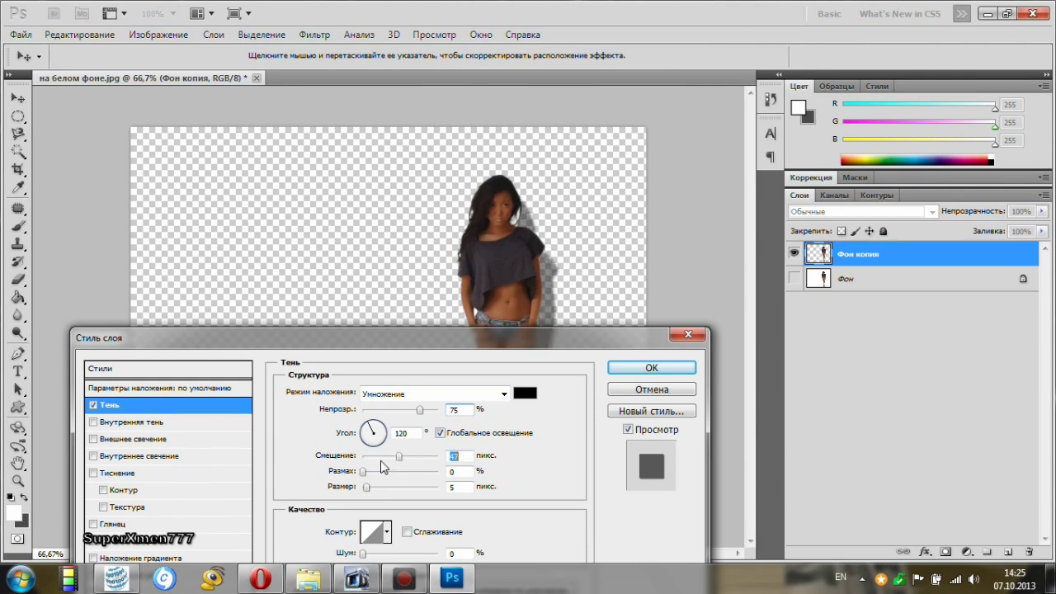
mouse_move(387, 462)
mouse_down()
mouse_move(377, 467)
mouse_move(393, 464)
mouse_up()
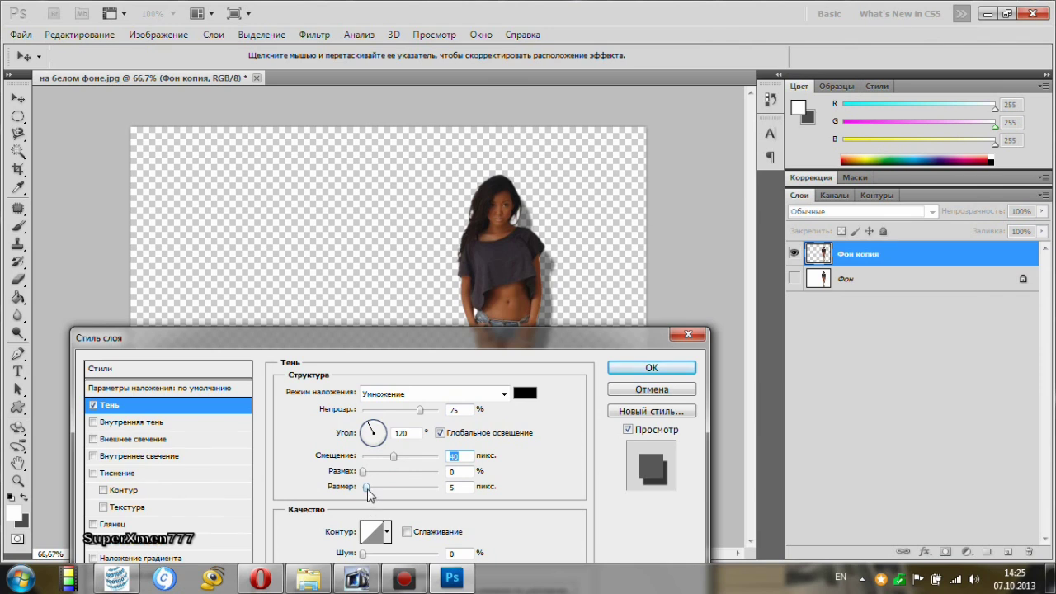
mouse_move(367, 488)
mouse_down()
mouse_move(380, 488)
mouse_move(370, 488)
mouse_up()
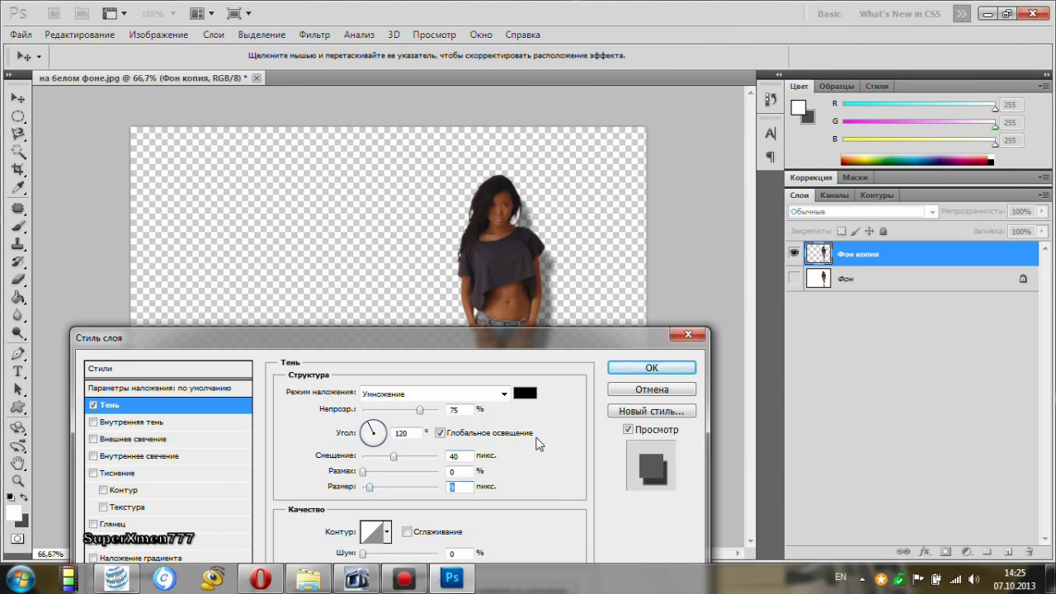
click(652, 369)
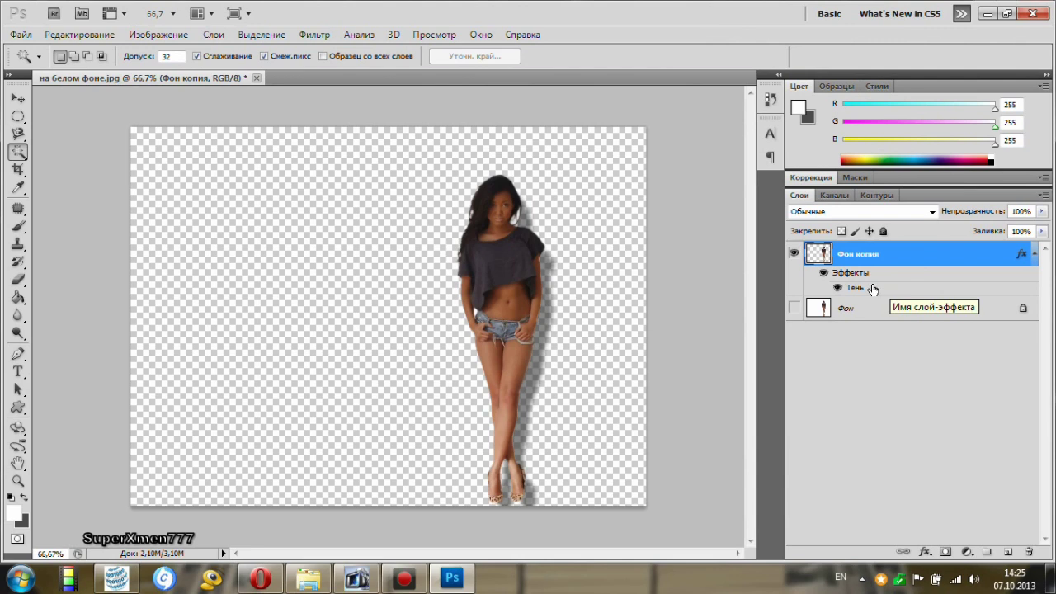
Step: Convert the drop shadow into its own 'Тень Фон копия' layer, re-show 'Фон', and select the shadow layer
right_click(873, 289)
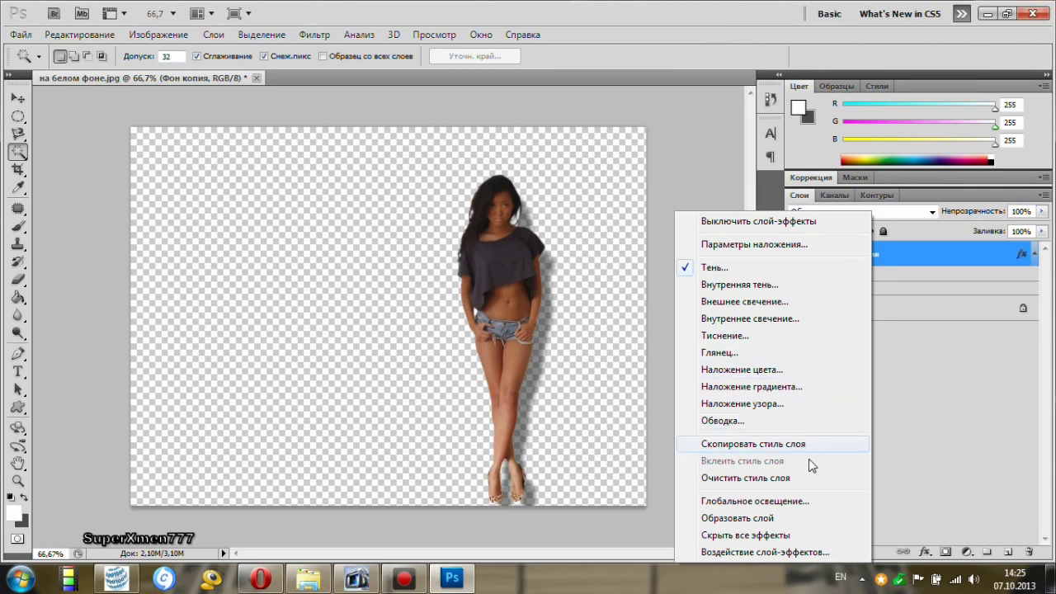
click(796, 526)
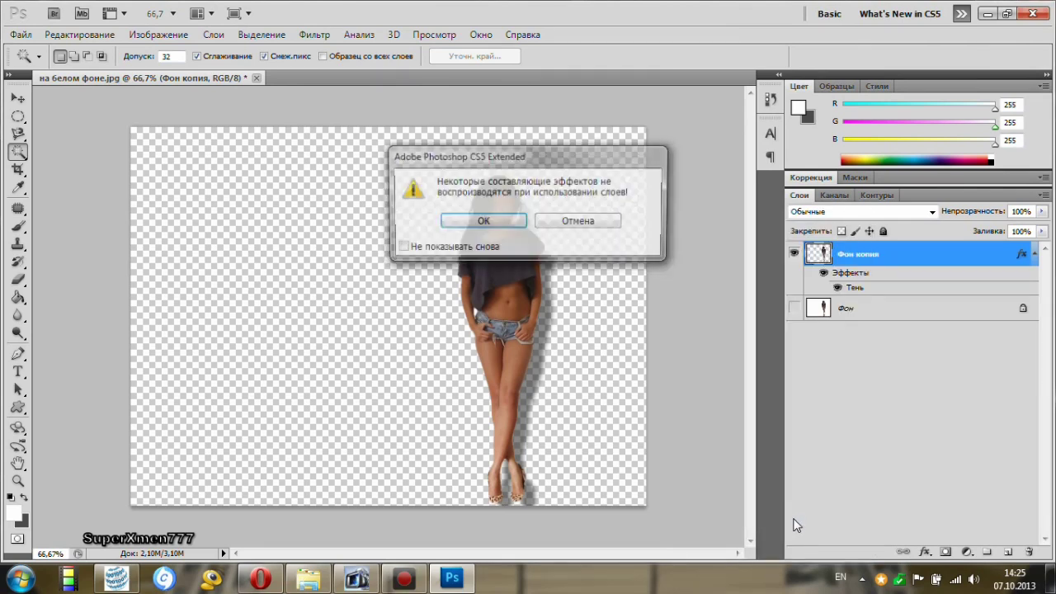
click(507, 225)
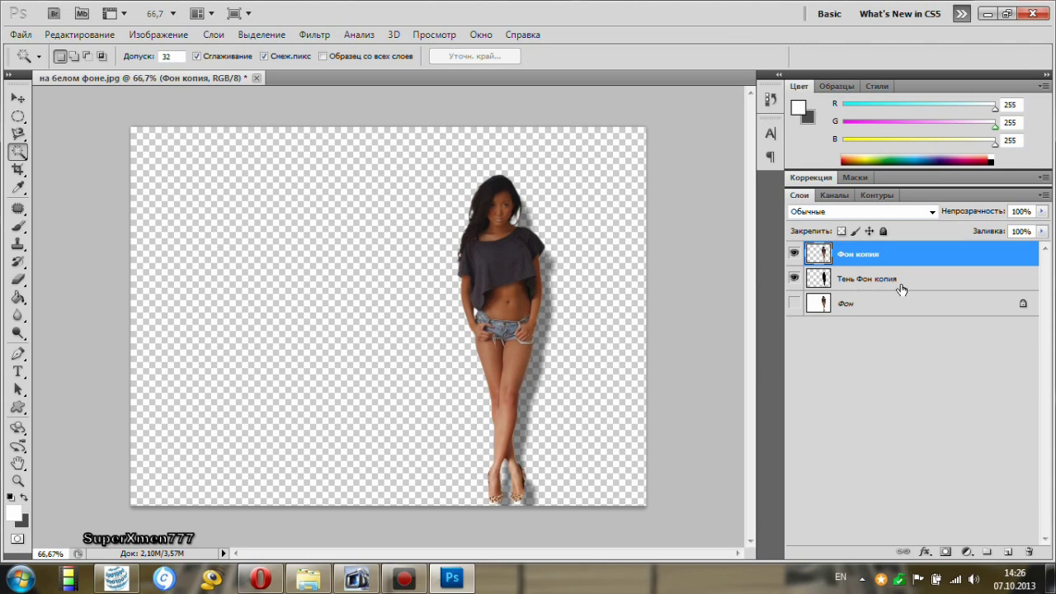
click(795, 303)
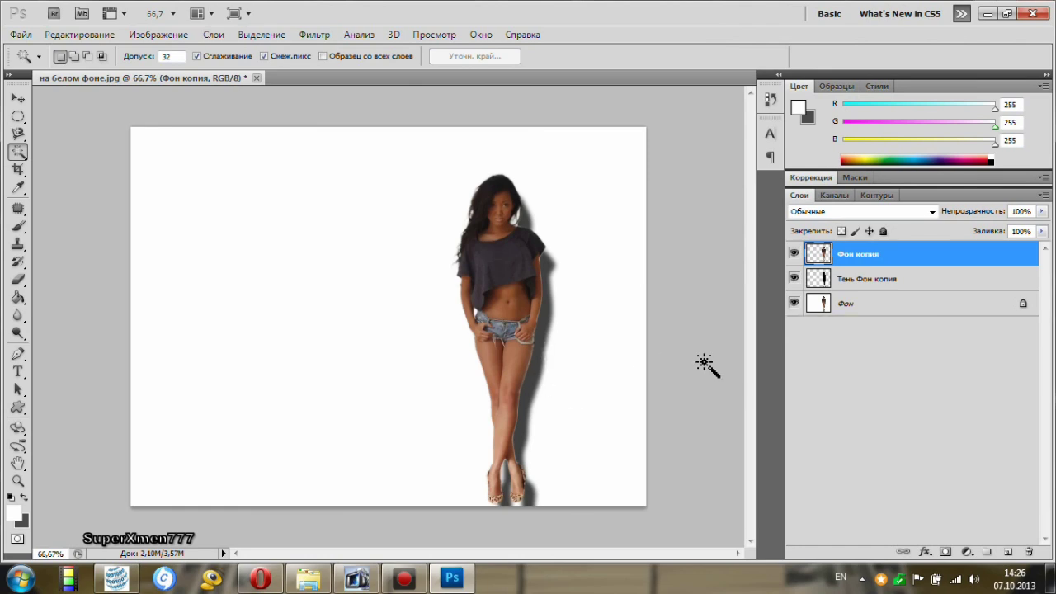
click(875, 282)
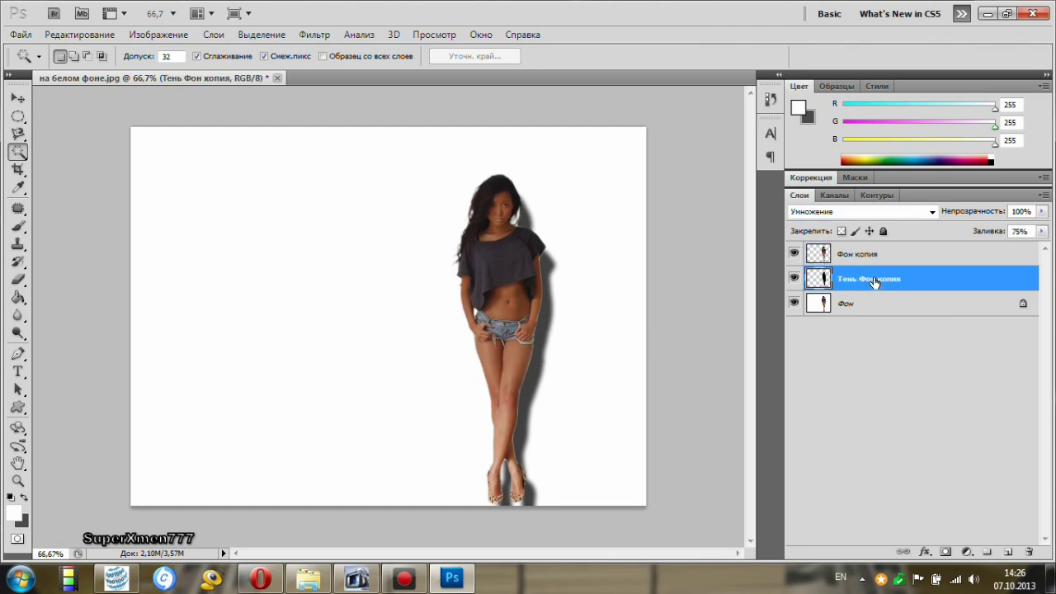
Step: Free Transform the shadow, skewing it down-left and flattening it along the floor from her feet
click(108, 38)
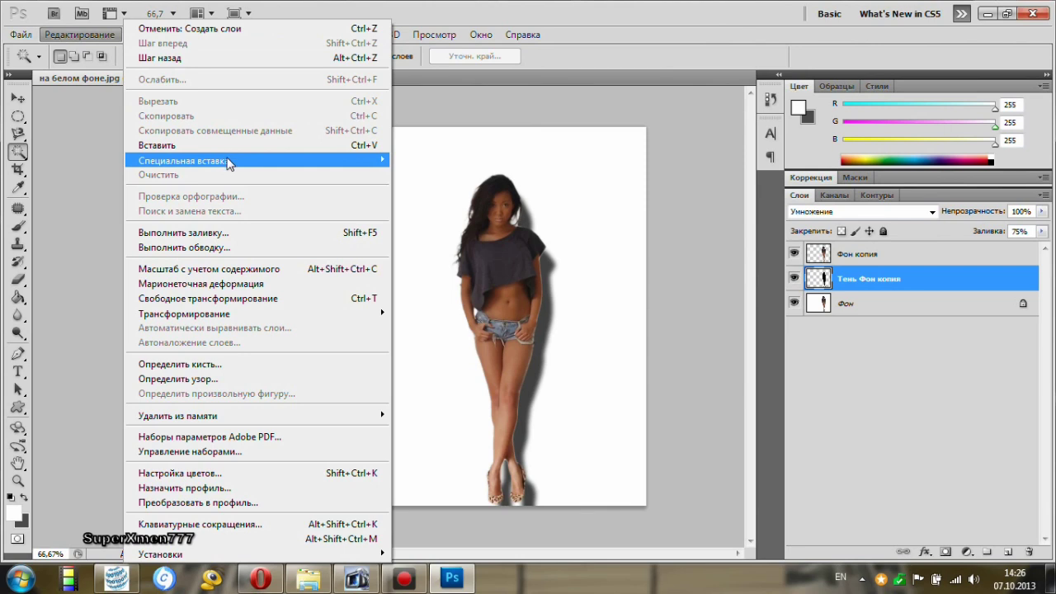
click(281, 298)
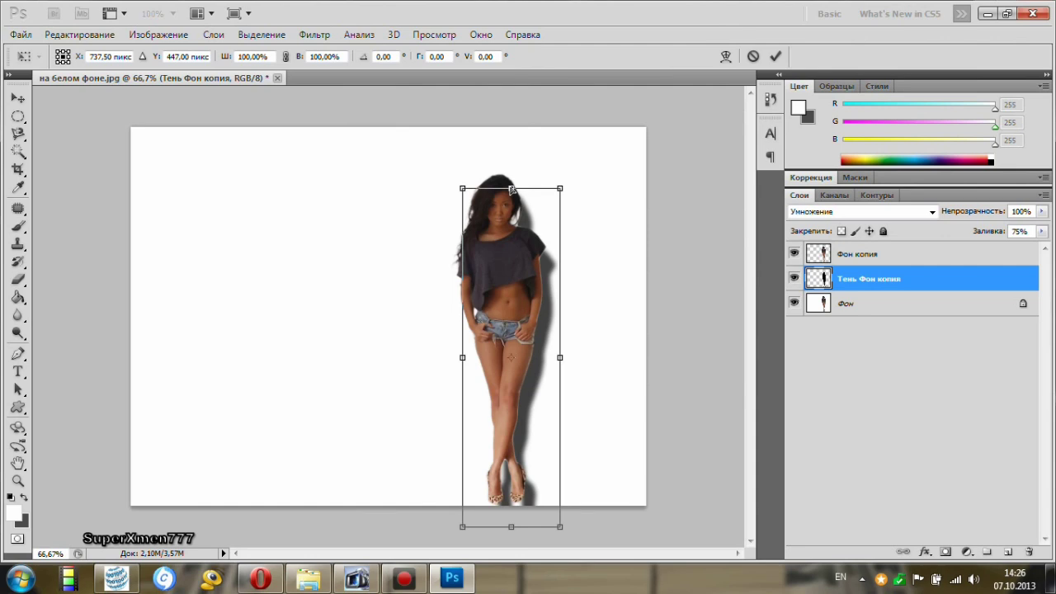
mouse_move(497, 196)
mouse_down()
mouse_move(241, 307)
mouse_move(222, 350)
mouse_up()
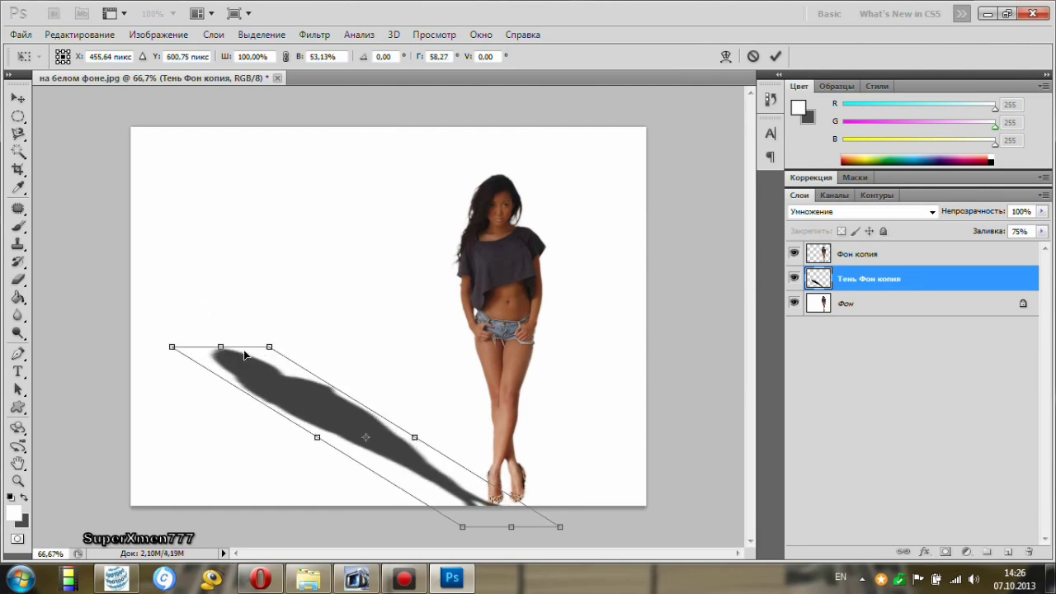
mouse_move(397, 458)
mouse_down()
mouse_move(393, 432)
mouse_move(390, 442)
mouse_up()
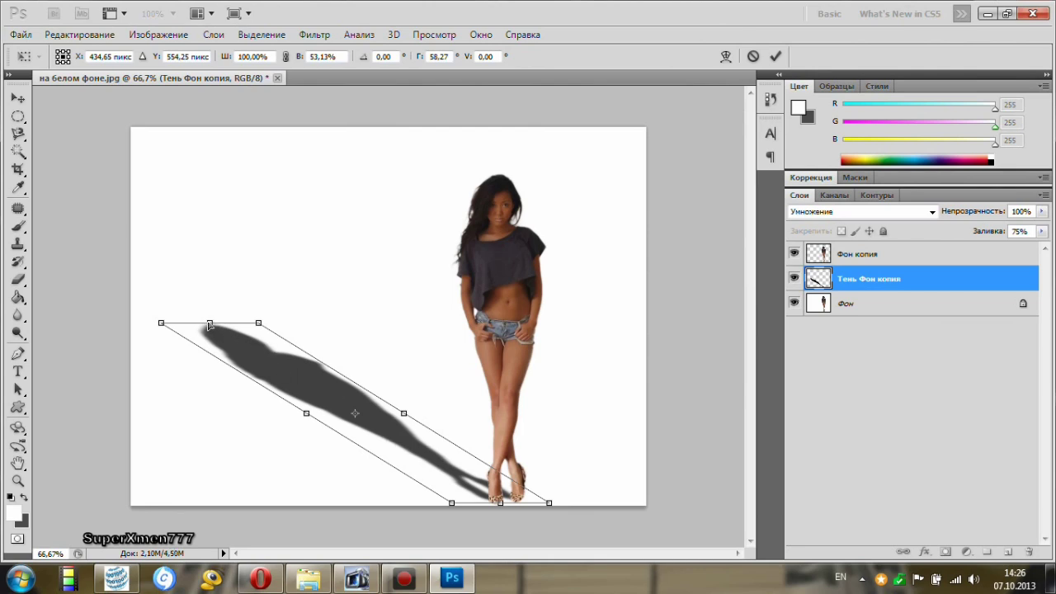
mouse_move(210, 325)
mouse_down()
mouse_move(233, 395)
mouse_move(241, 378)
mouse_up()
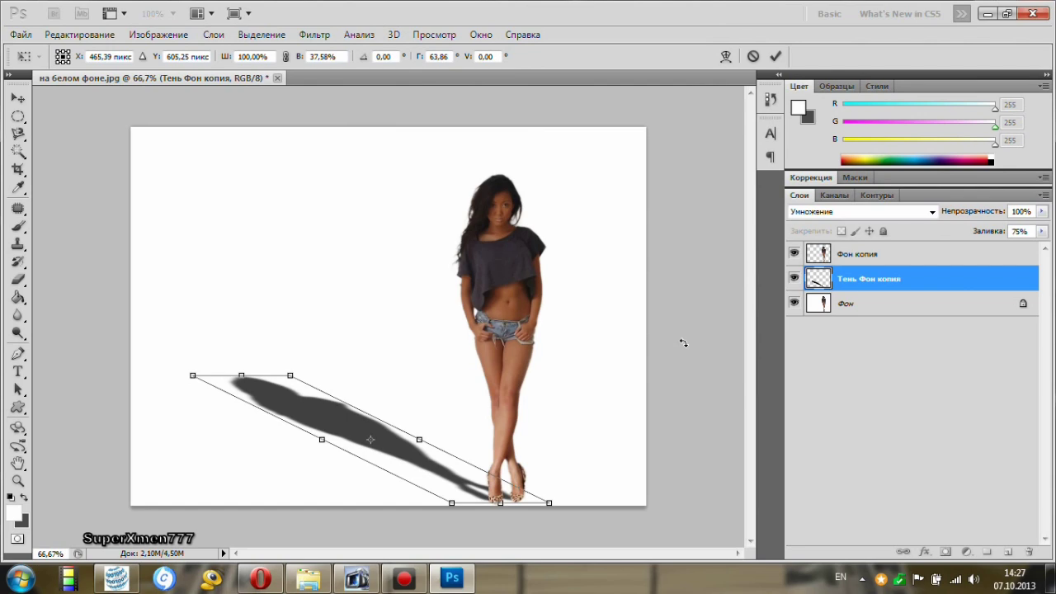
key(Return)
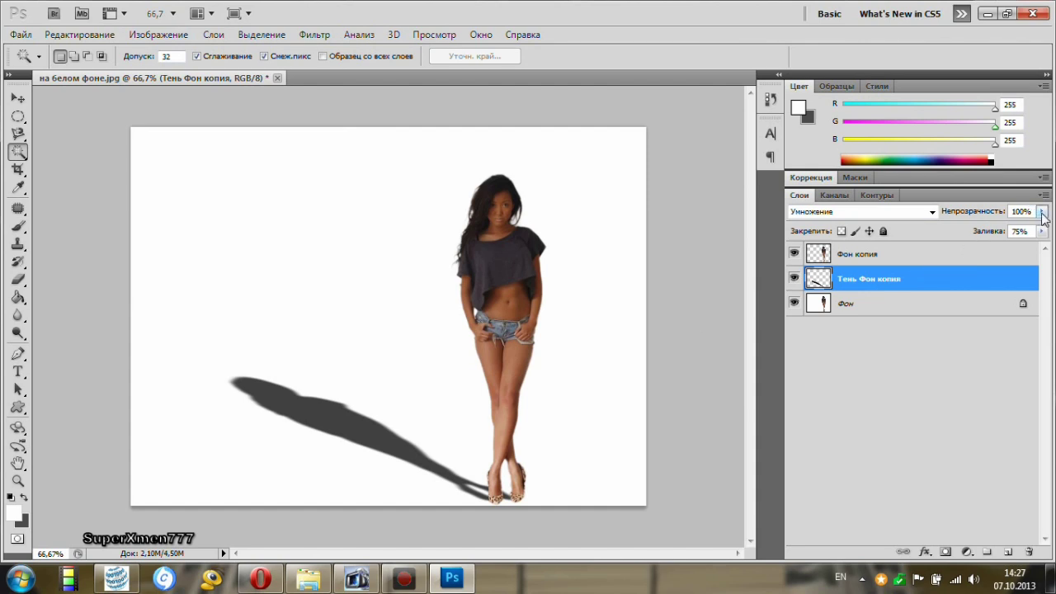
Step: Lower the shadow layer's opacity to about 50% and merge all visible layers into 'Фон'
click(1043, 214)
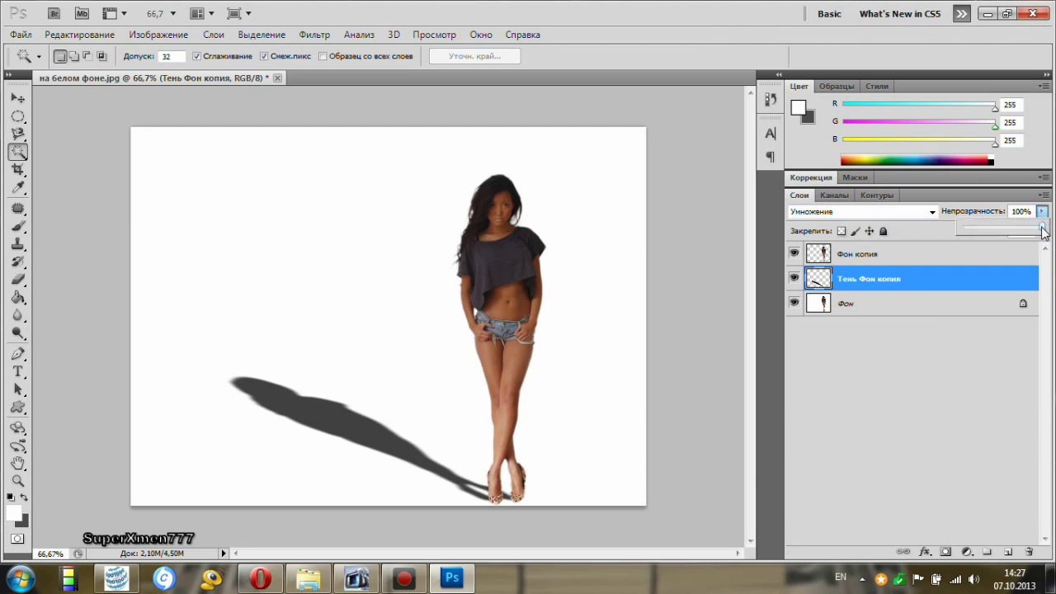
drag(1044, 231, 1006, 231)
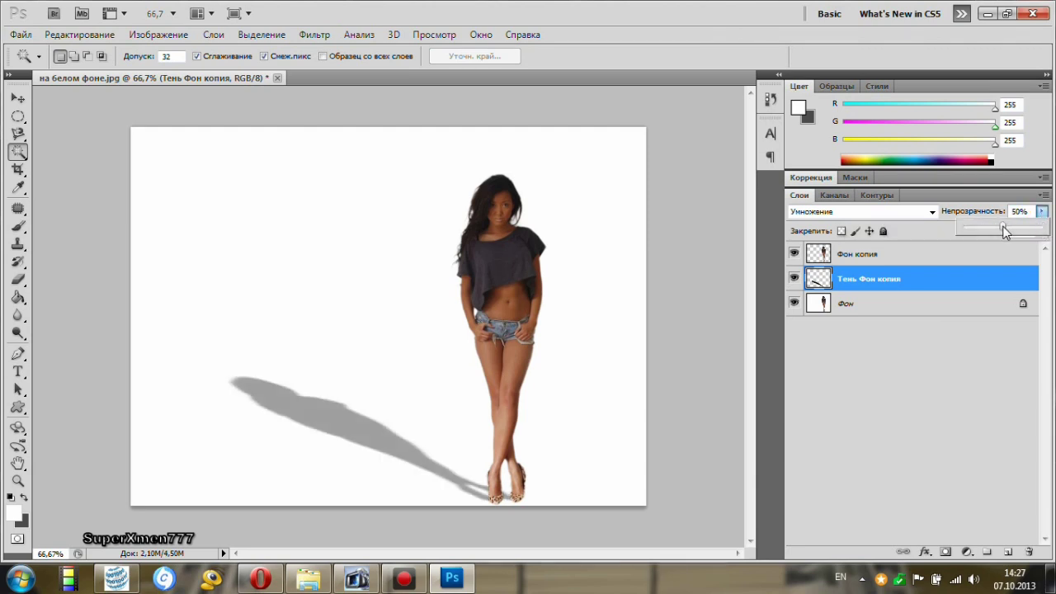
click(961, 337)
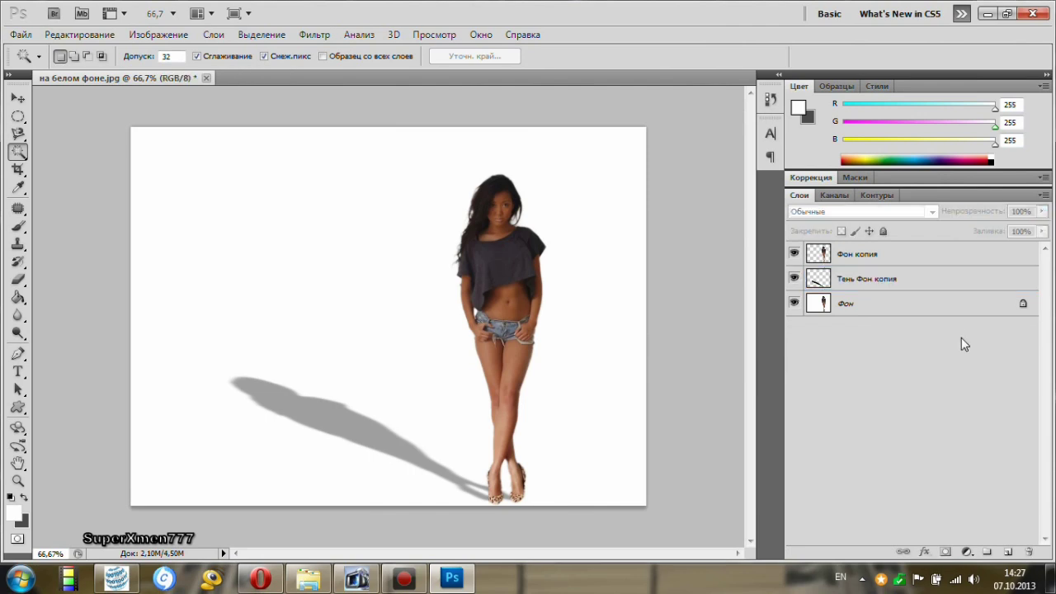
click(898, 308)
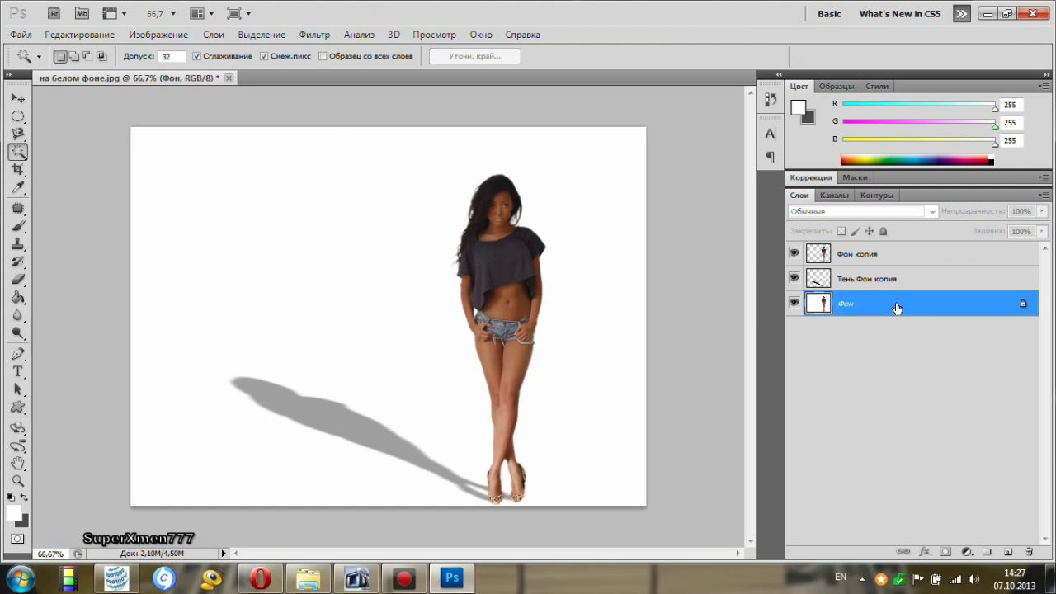
right_click(898, 308)
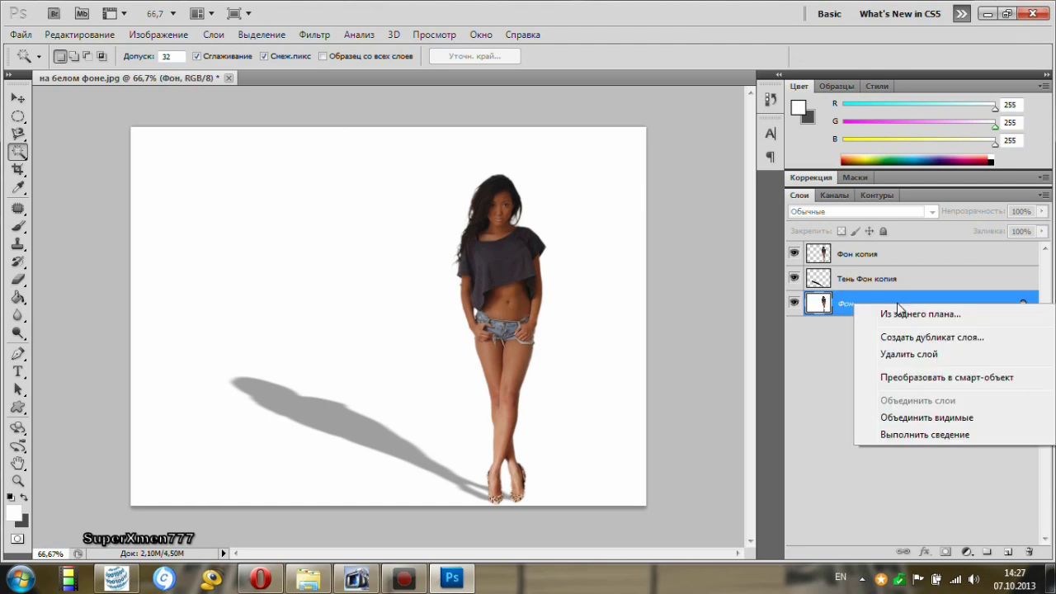
click(925, 419)
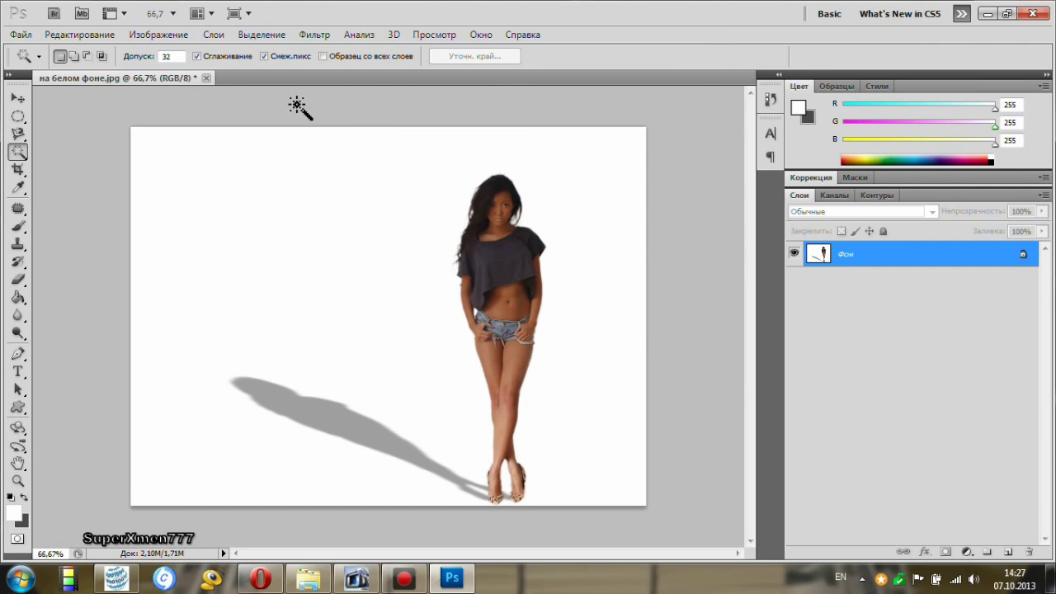
Step: Save the image as a JPEG on the desktop
click(18, 37)
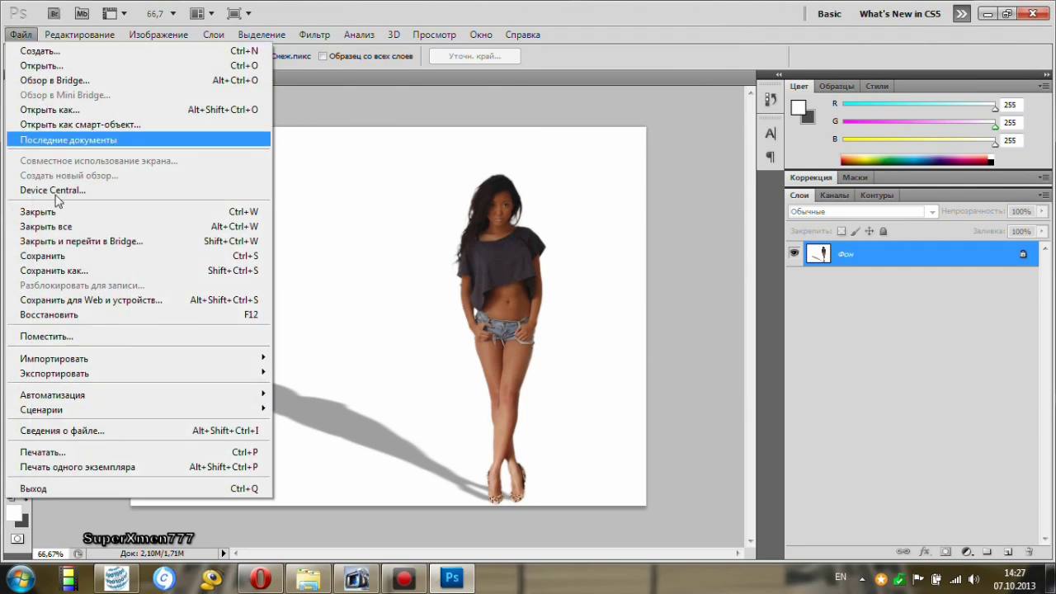
click(117, 274)
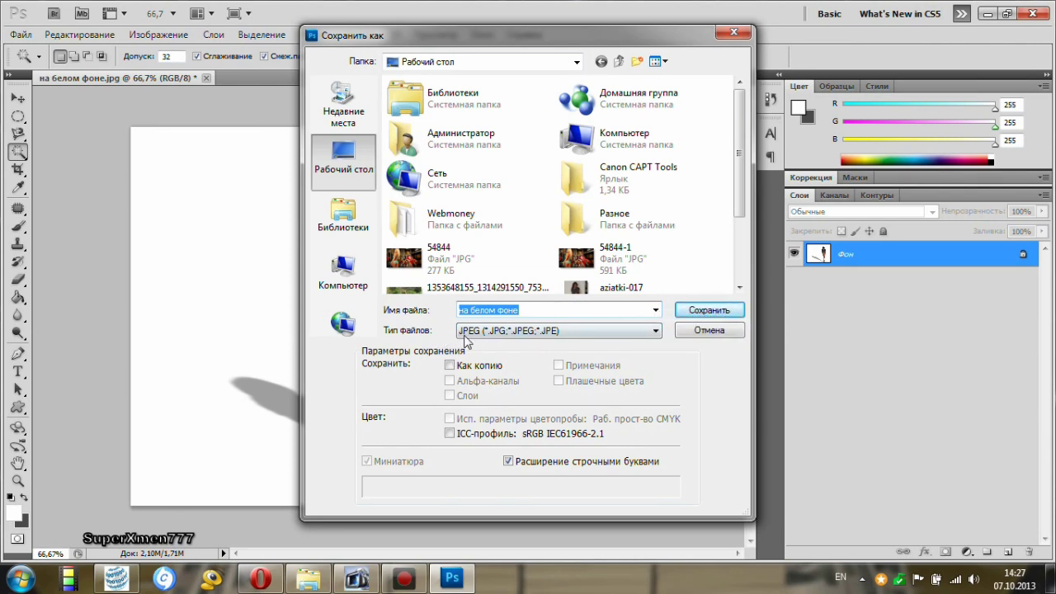
click(653, 331)
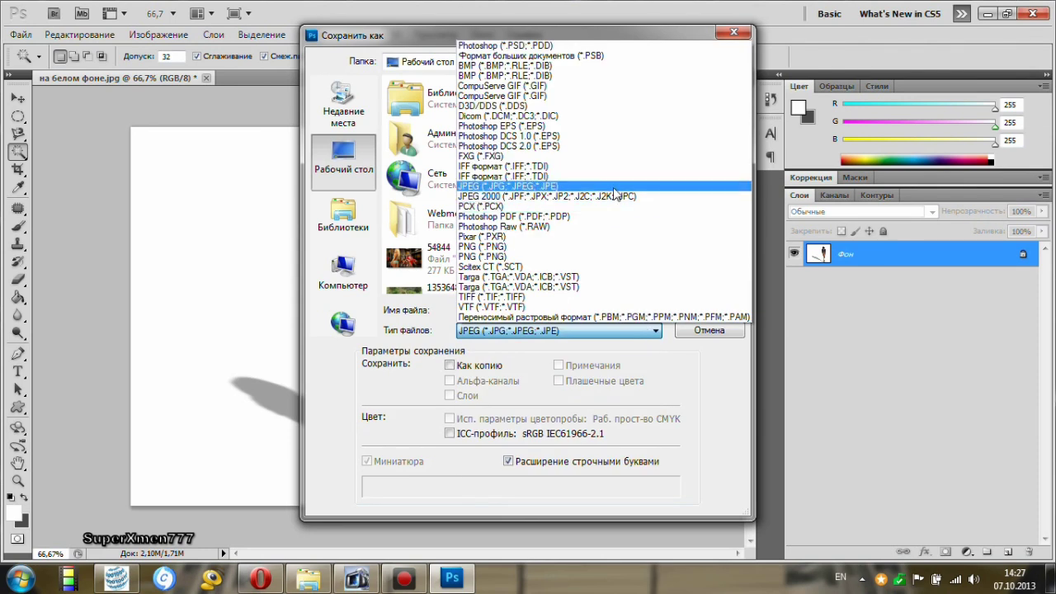
click(615, 187)
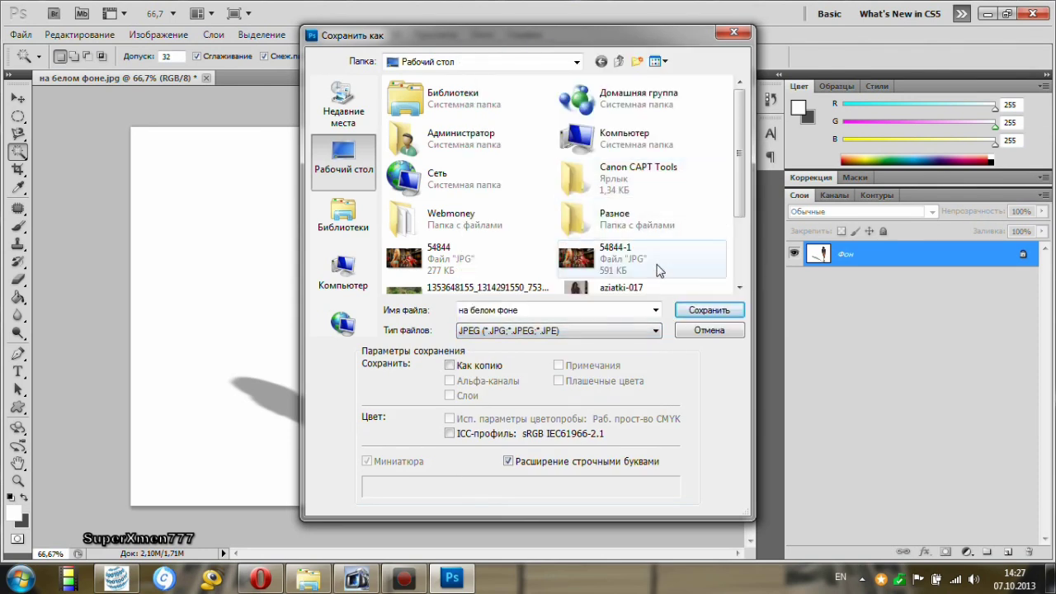
click(735, 34)
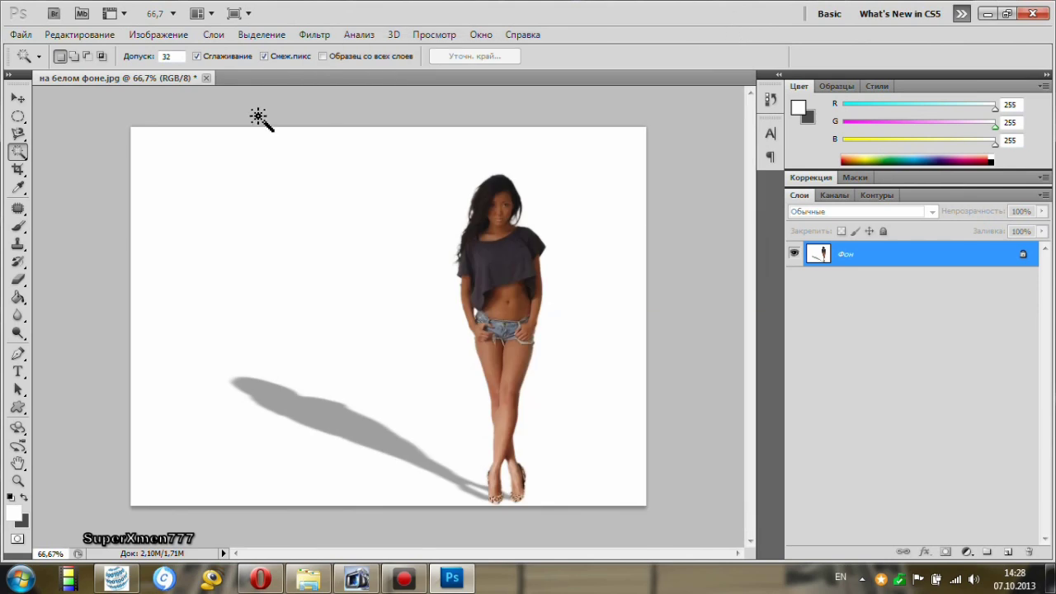
Step: Close the document without saving changes and quit Photoshop
click(206, 78)
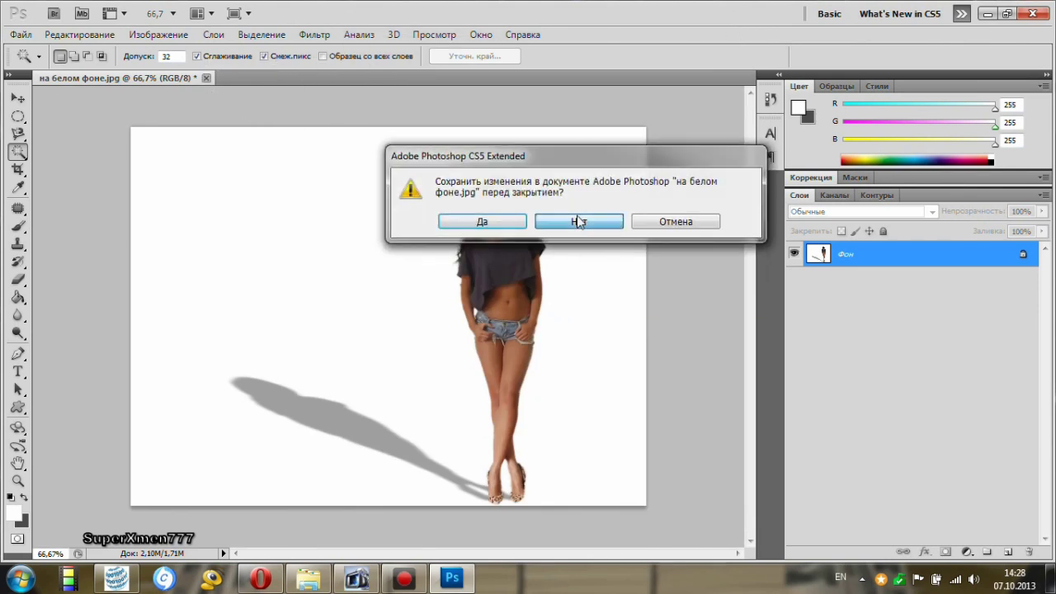
click(578, 222)
click(1031, 13)
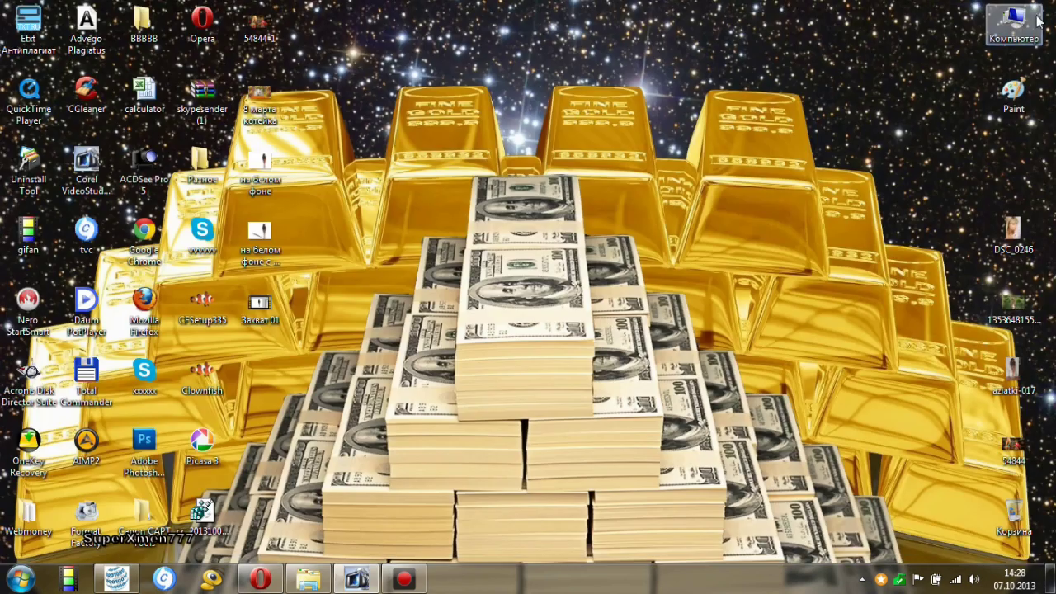
double_click(268, 240)
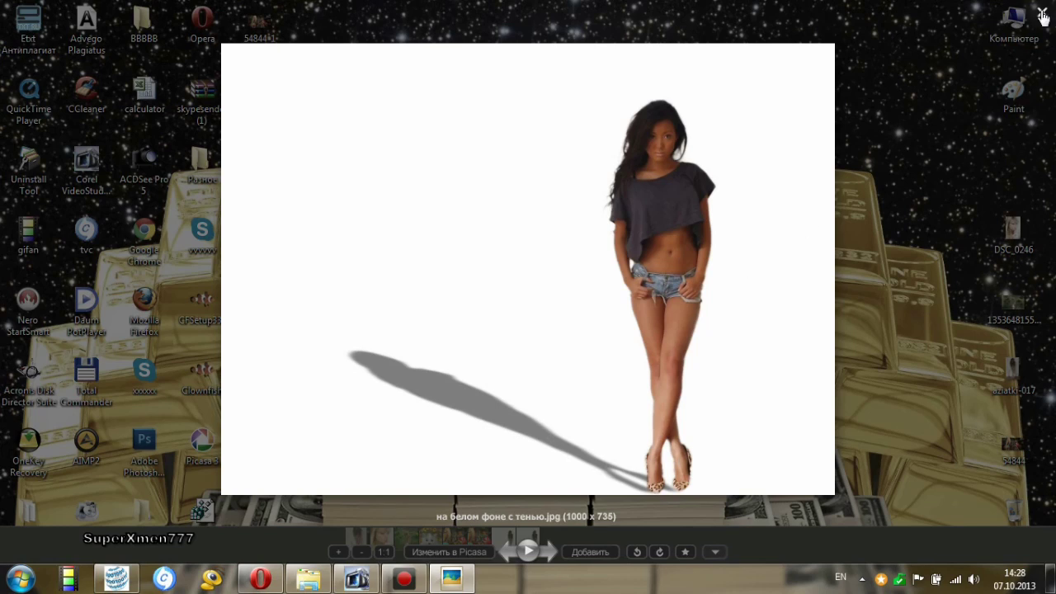
click(1042, 16)
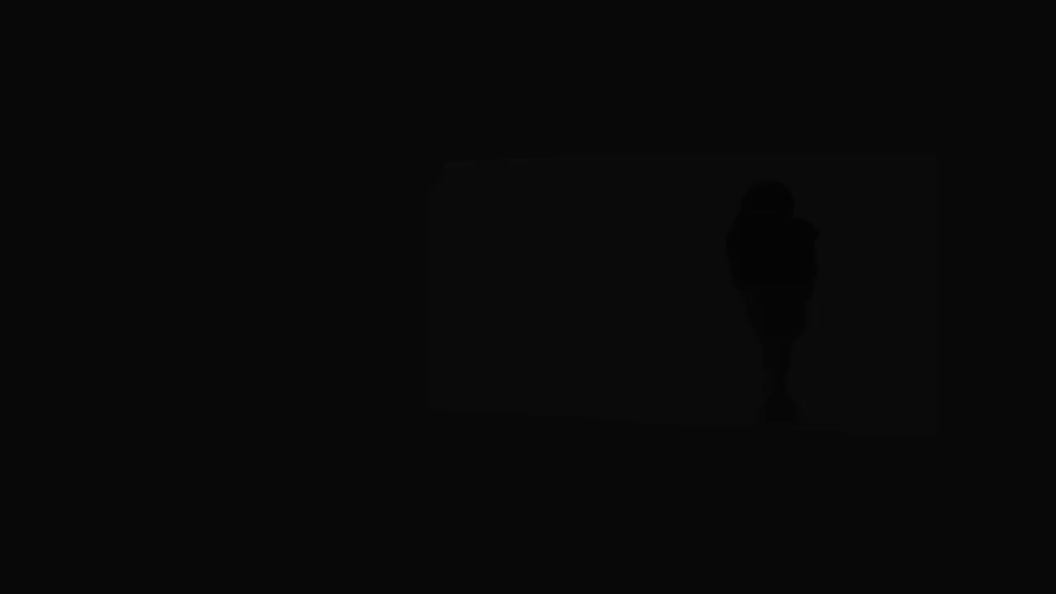